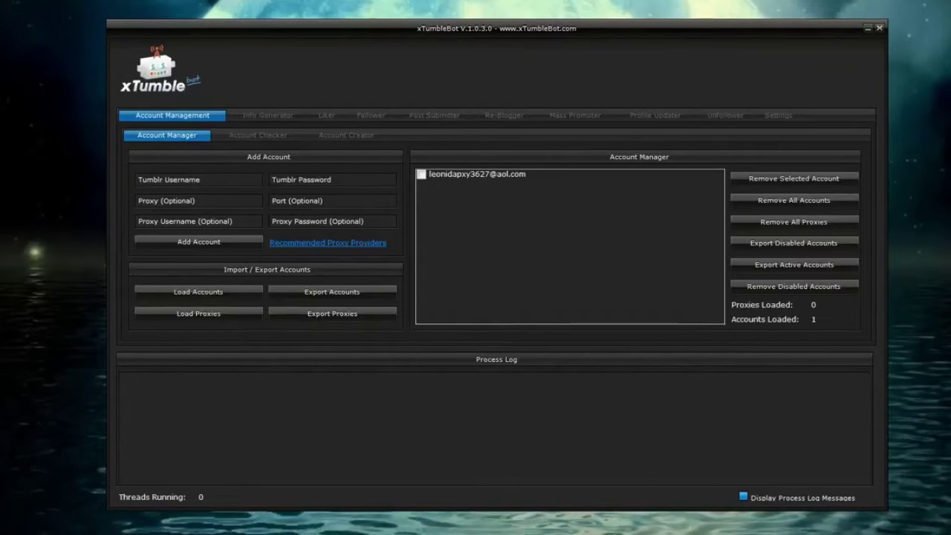
key(ctrl+Tab)
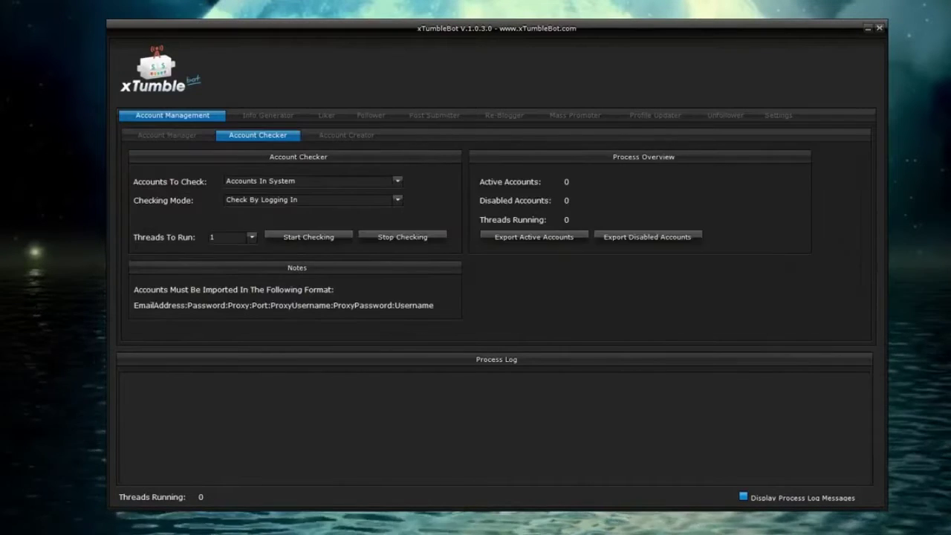
key(ctrl+Tab)
key(ctrl+Tab)
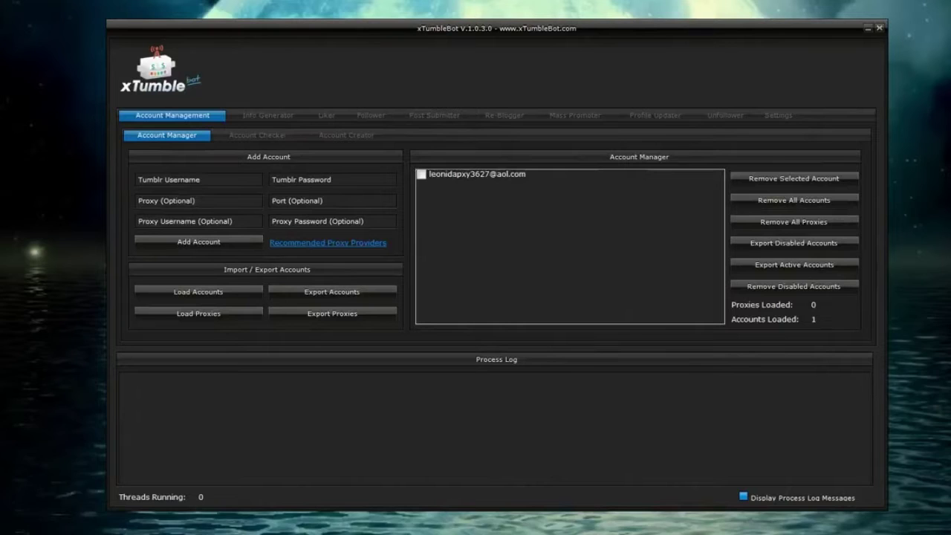
key(ctrl+Tab)
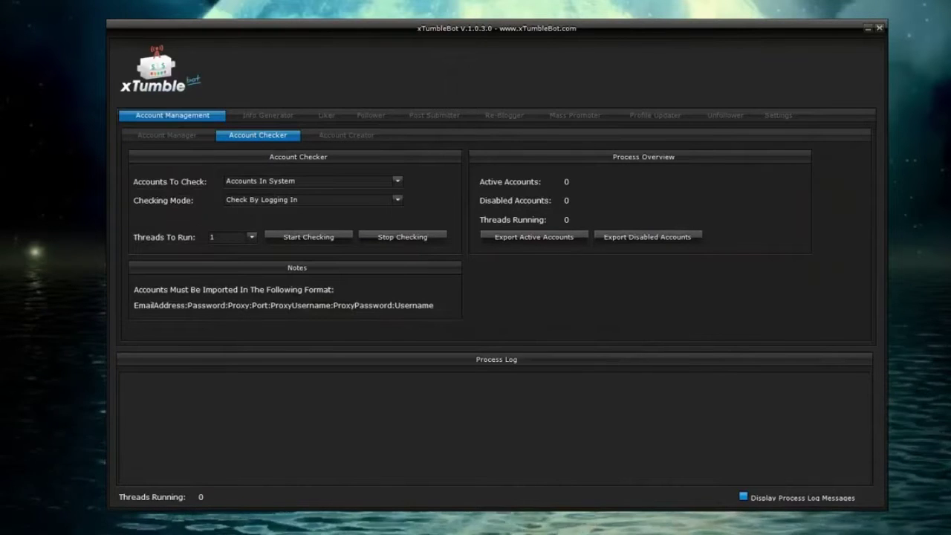
key(ctrl+Tab)
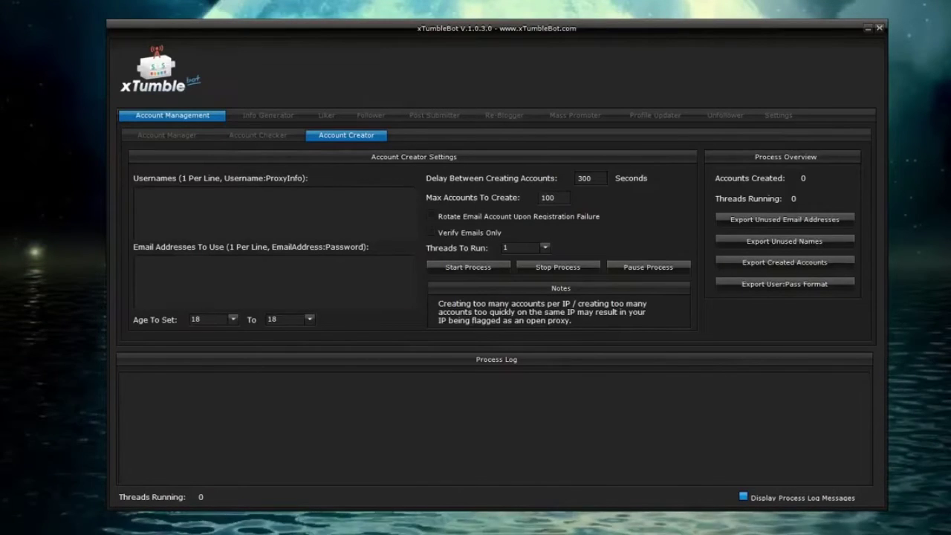
key(ctrl+Tab)
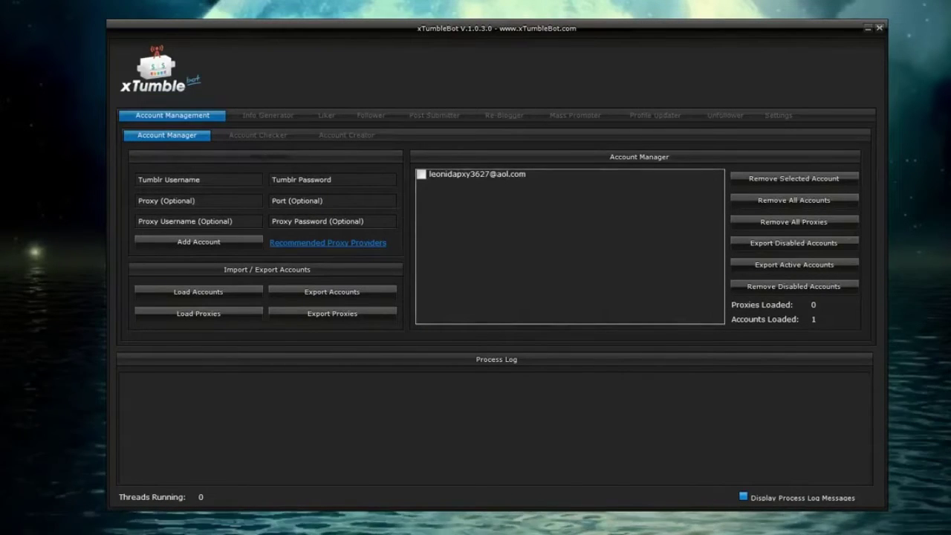
key(ctrl+Tab)
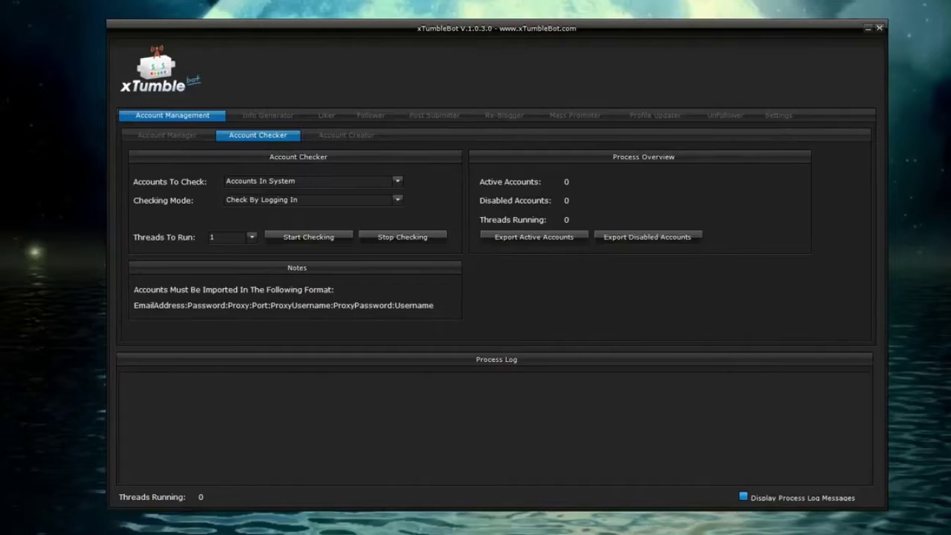
click(346, 135)
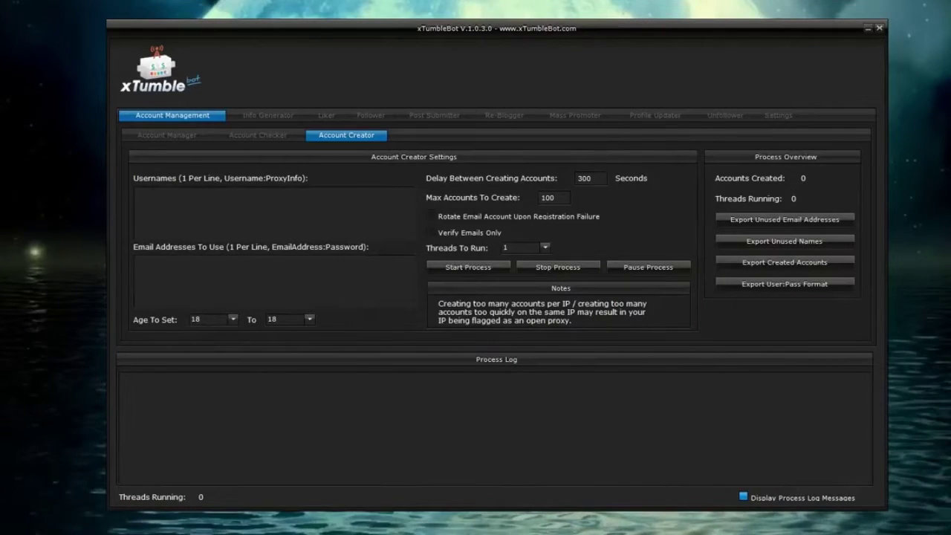
key(Tab)
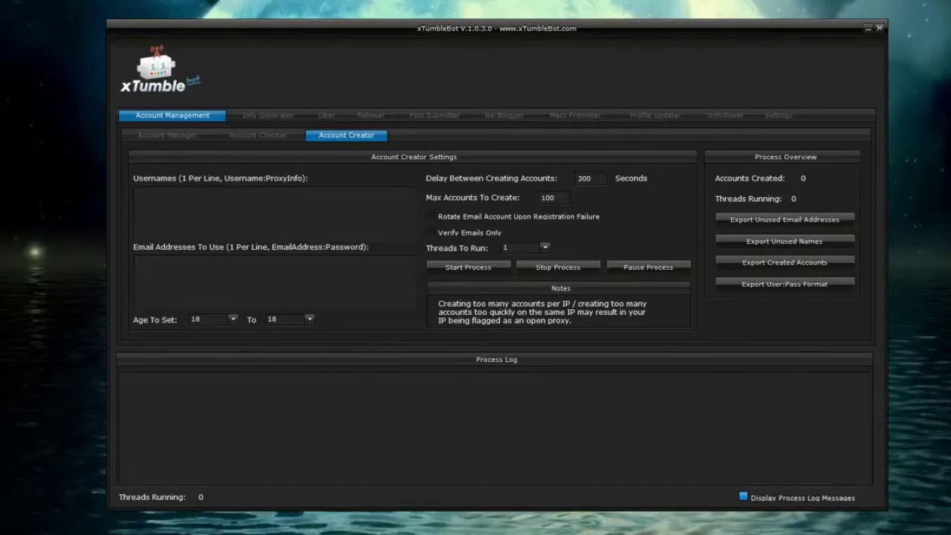
- Move from the Info Generator tab to the Liker tab's post-liking settings
key(ctrl+Tab)
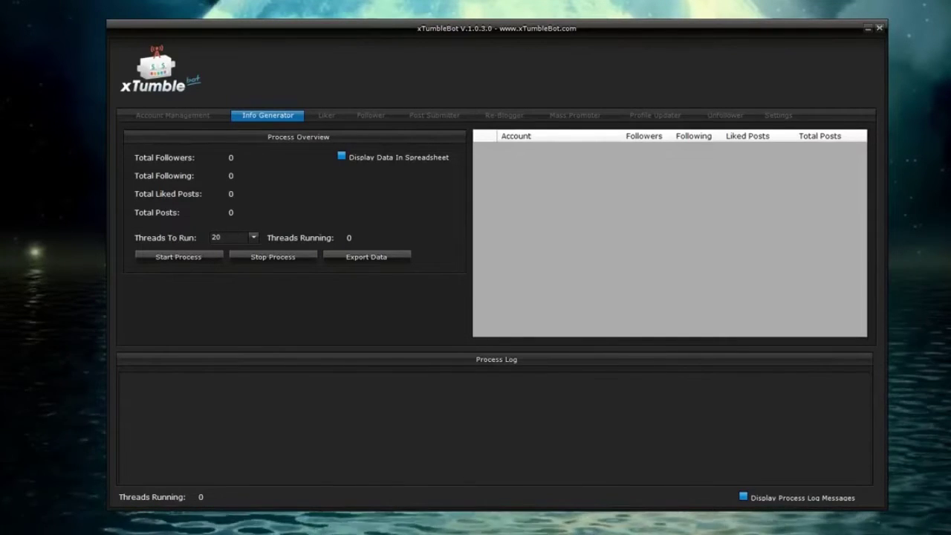
key(ctrl+Tab)
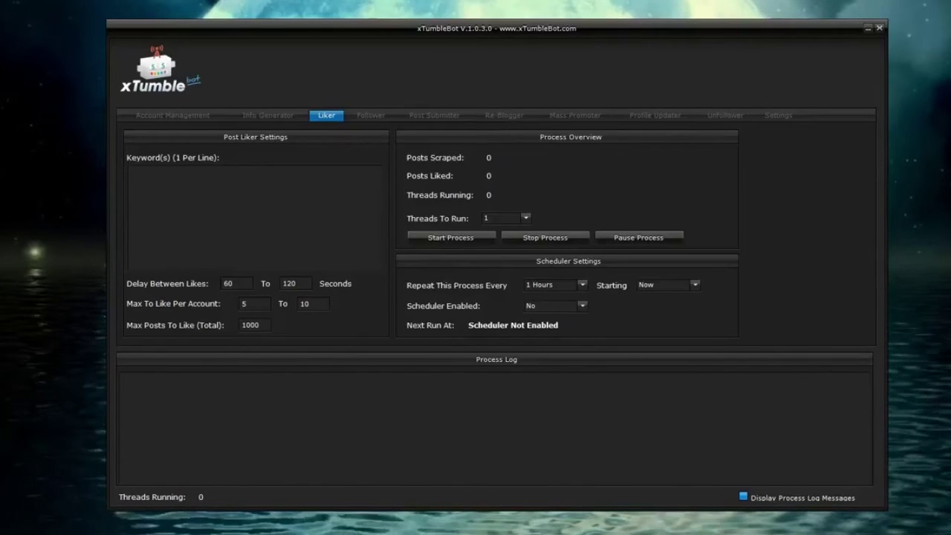
key(Tab)
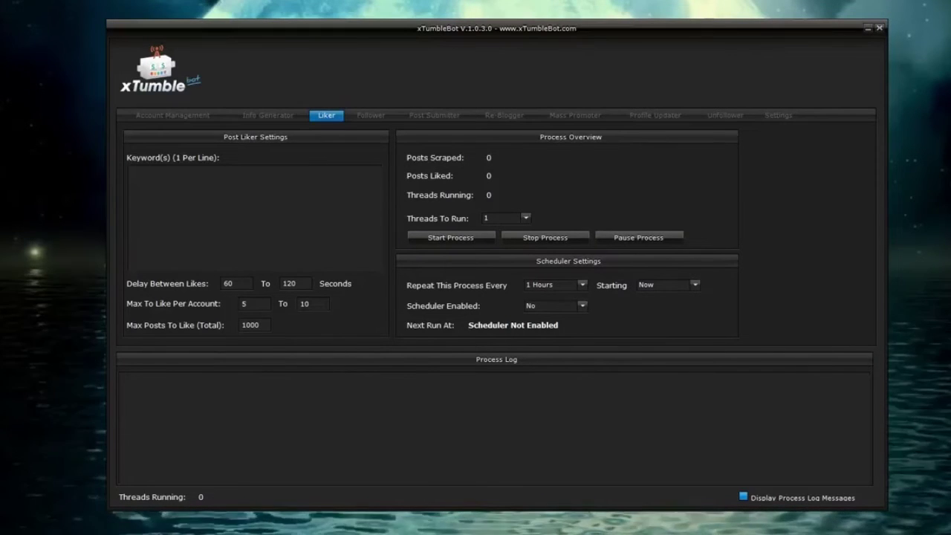
text(maiking)
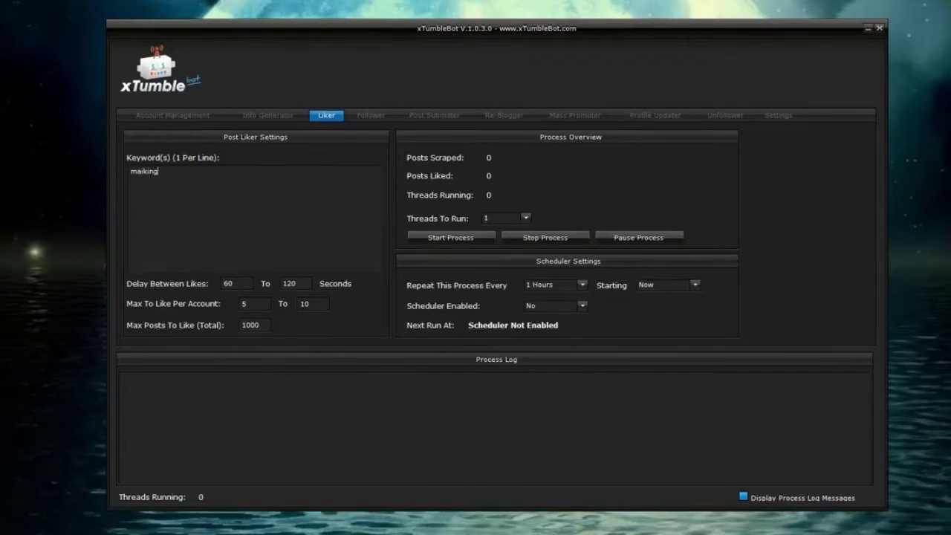
text( mone)
key(BackSpace)
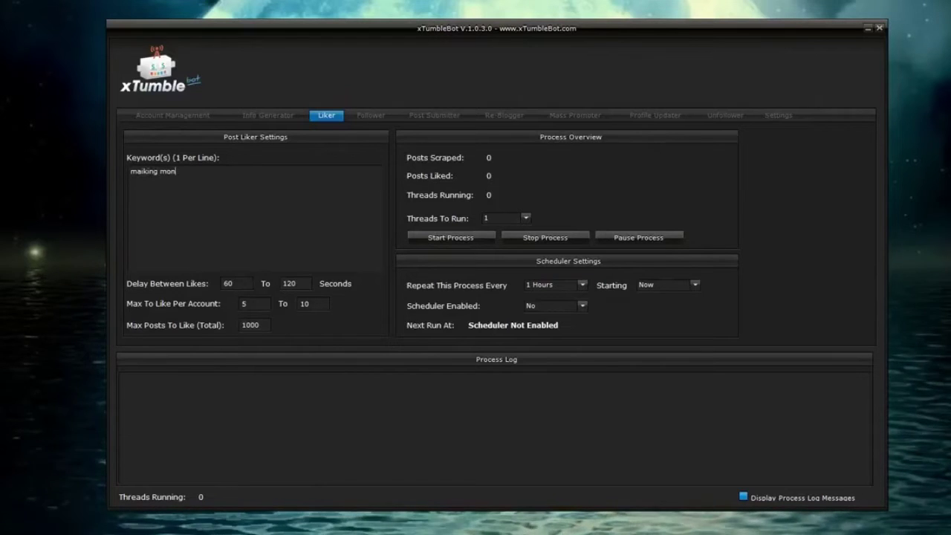
key(BackSpace)
key(BackSpace)
key(BackSpace)
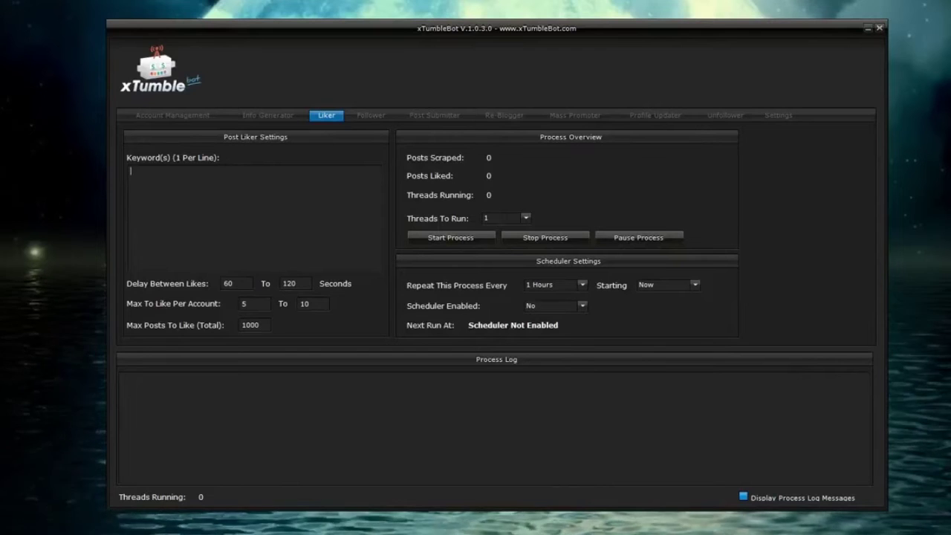
key(Tab)
key(Tab)
key(Tab)
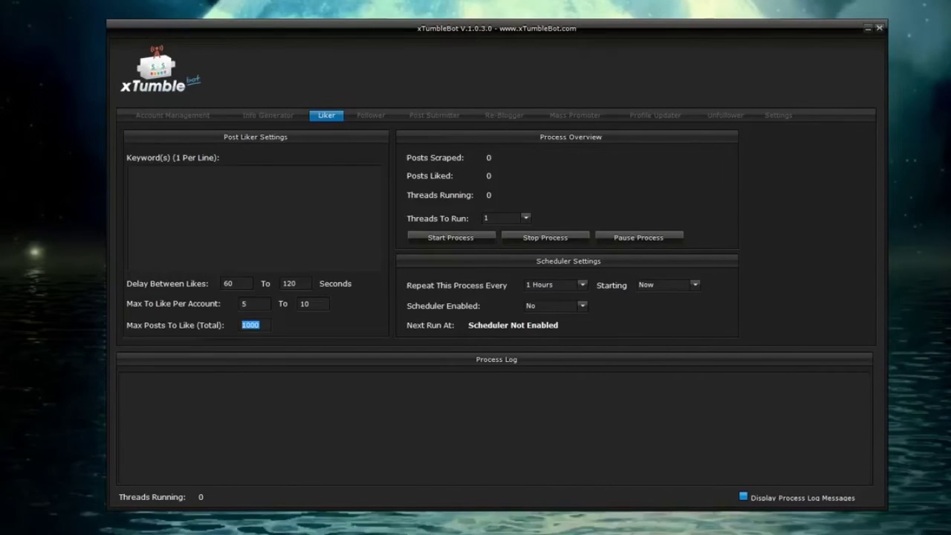
key(End)
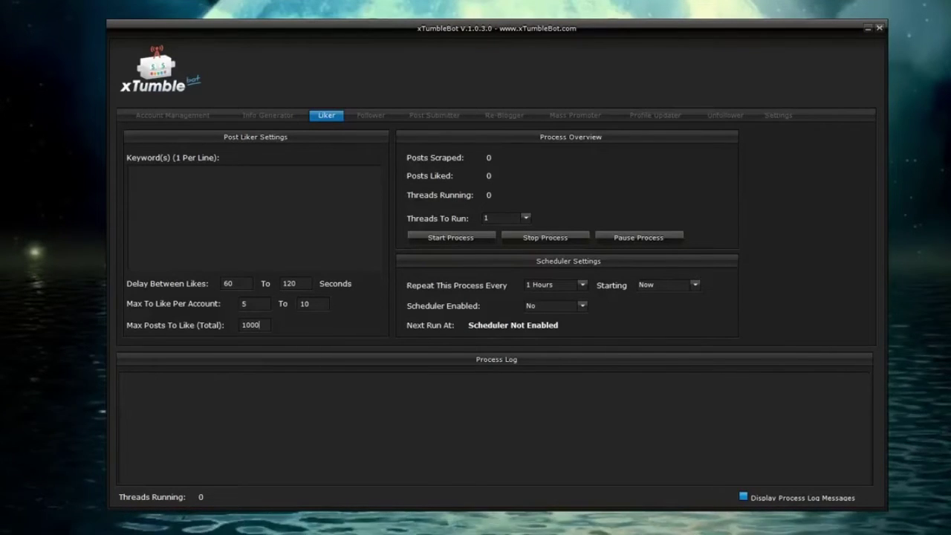
click(582, 284)
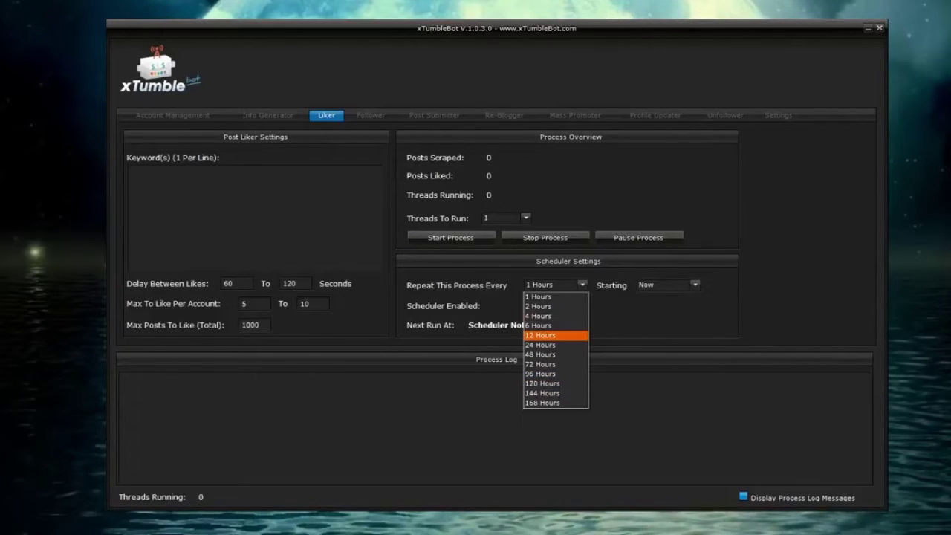
key(Escape)
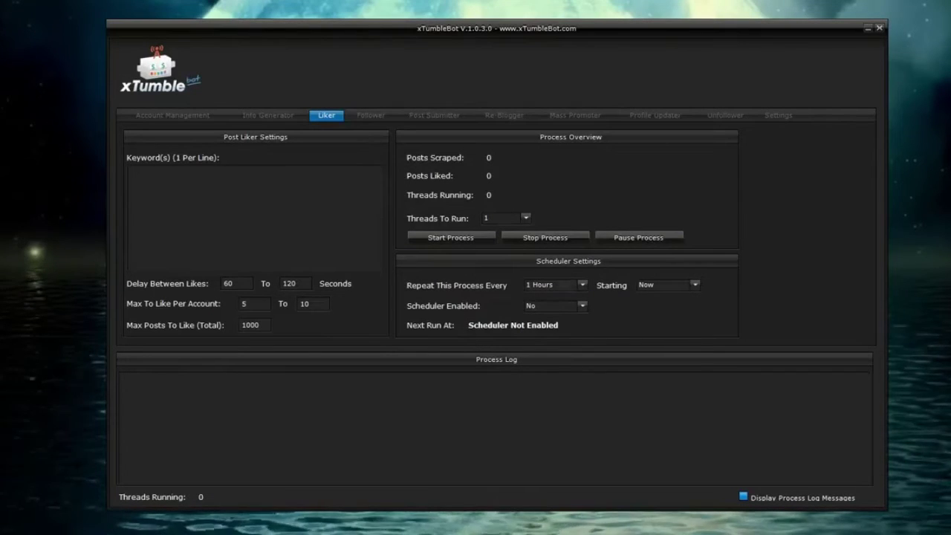
click(667, 285)
key(Escape)
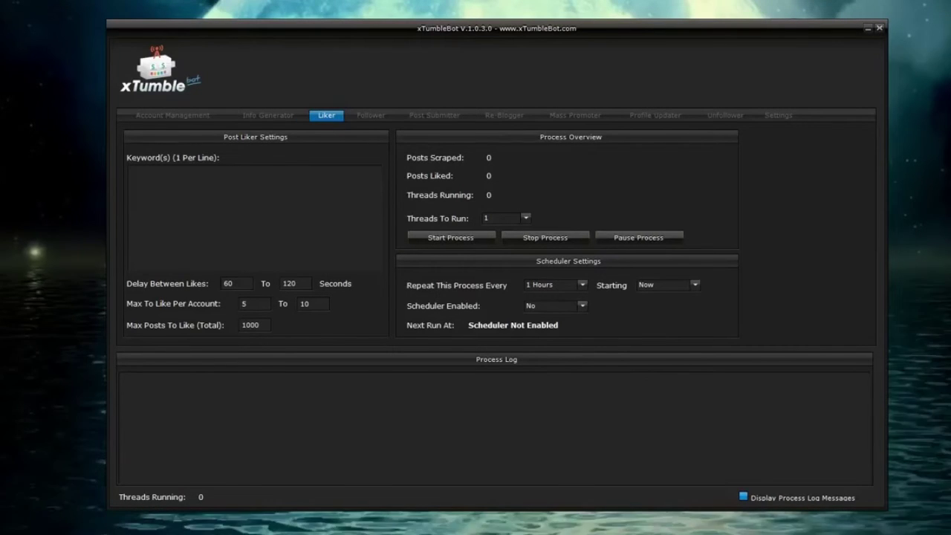
- Switch to the Follower settings tab
key(ctrl+Tab)
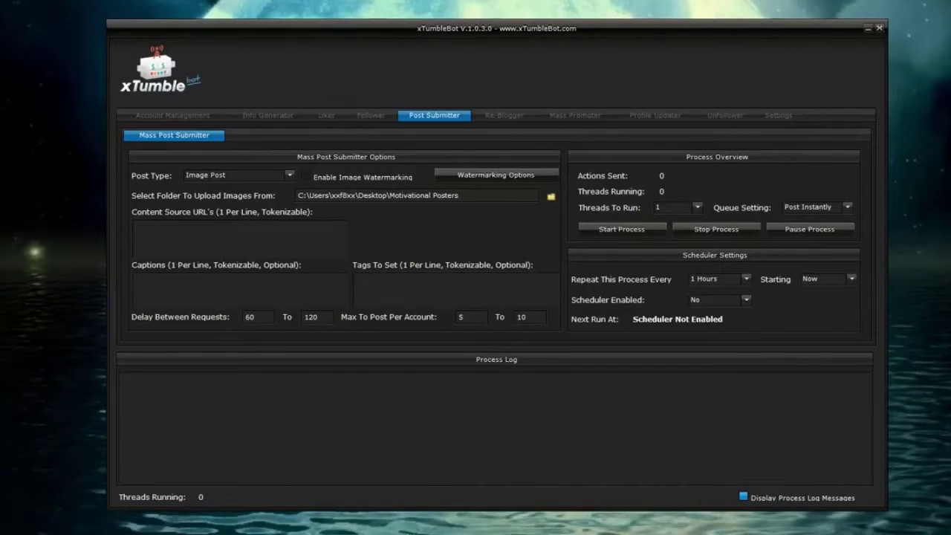
- Inspect the Post Submitter's source URLs, post types and tags, keeping Image Post, then go to Re-Blogger
key(Tab)
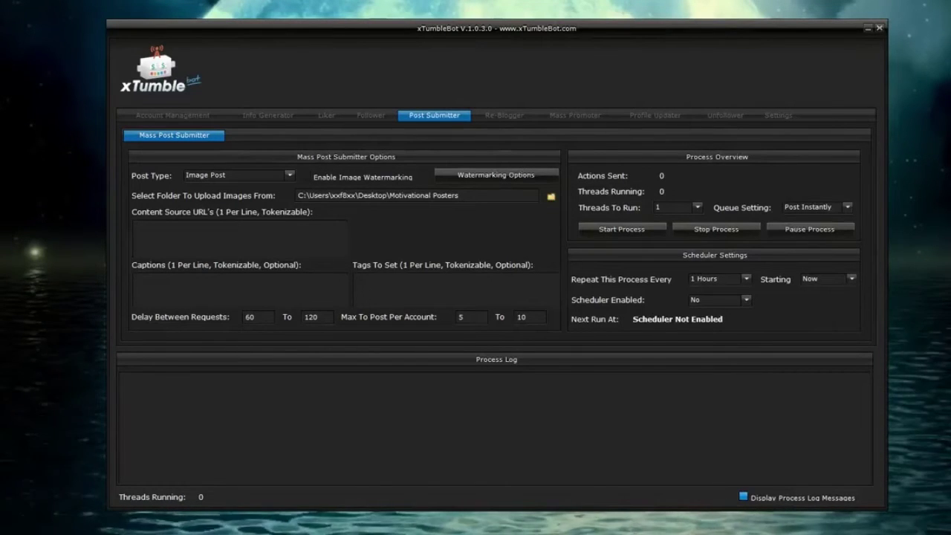
click(238, 175)
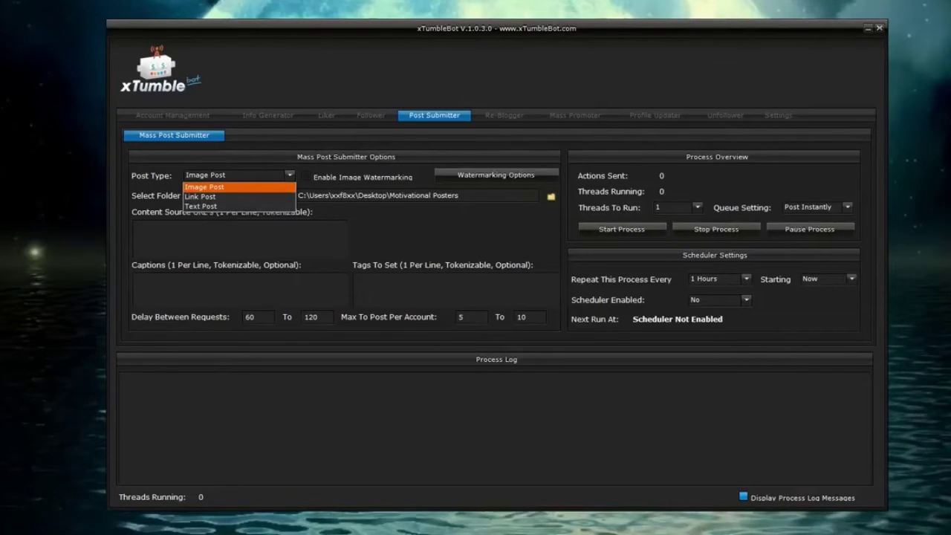
key(Escape)
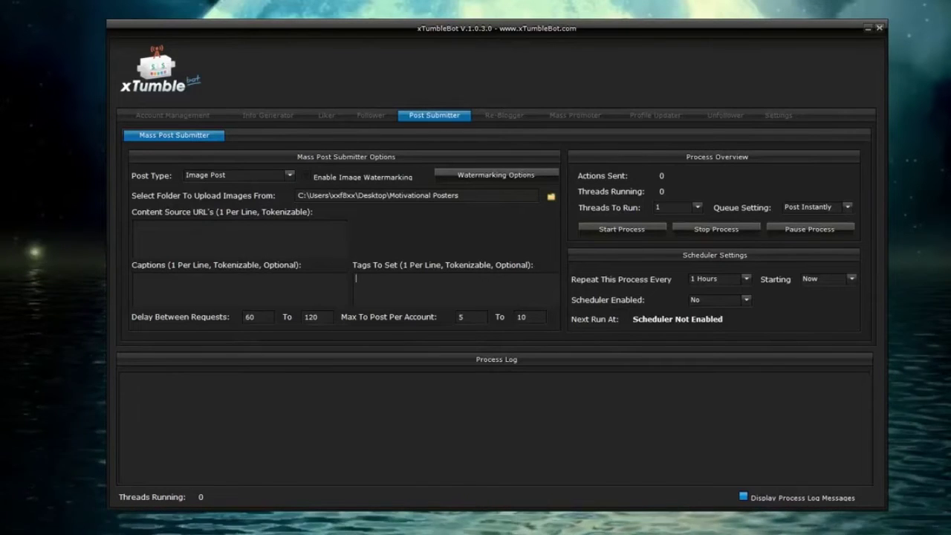
key(Tab)
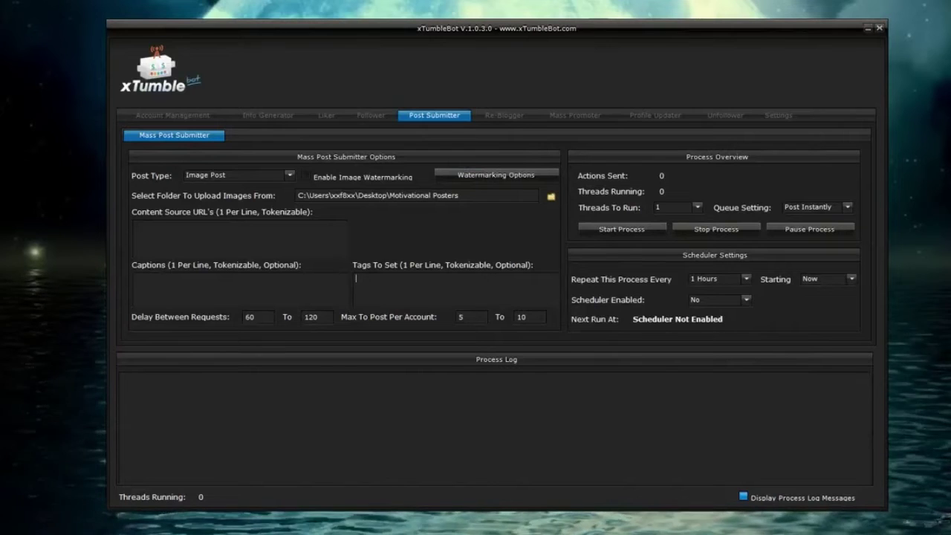
key(ctrl+Tab)
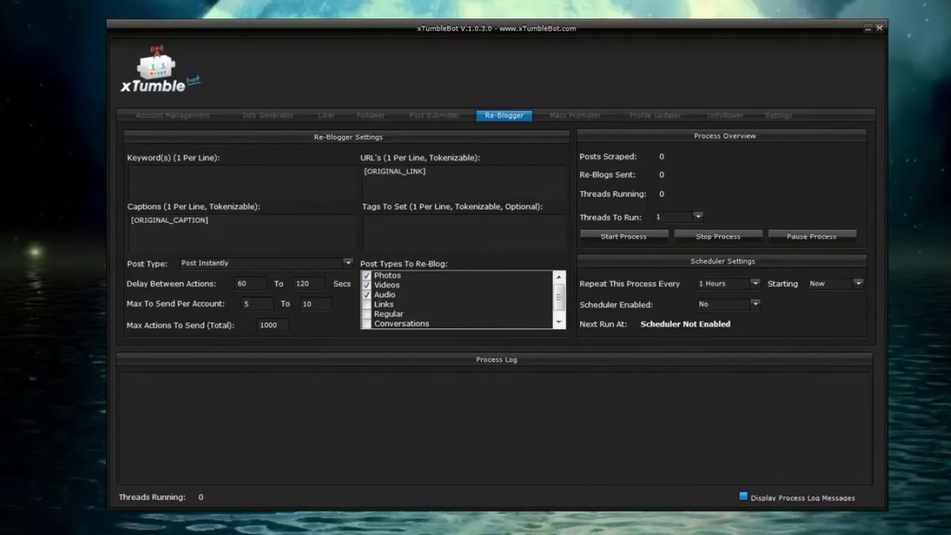
key(ctrl+shift+Tab)
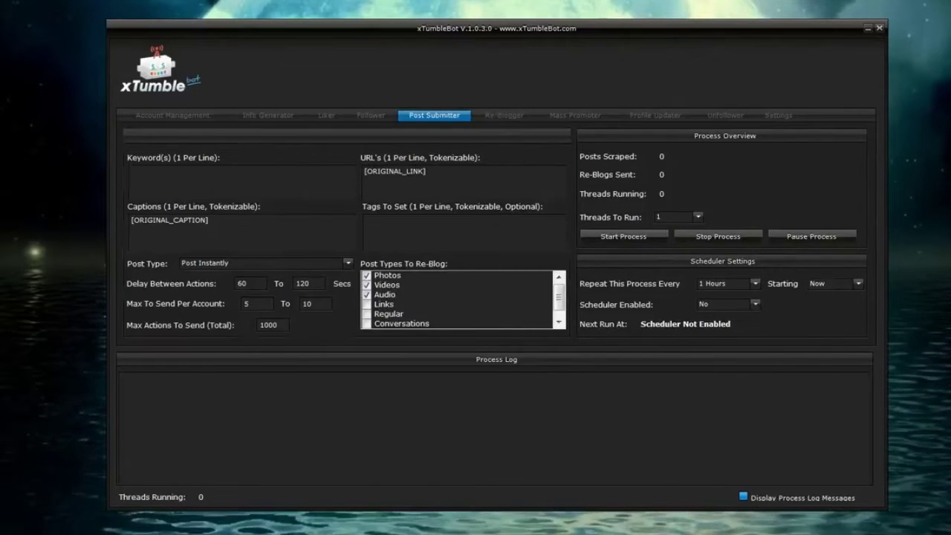
key(ctrl+Tab)
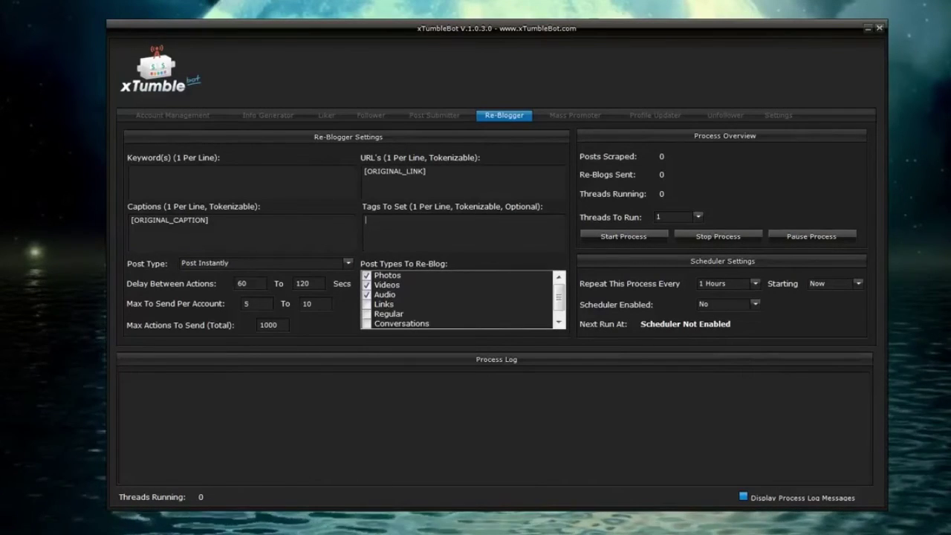
scroll(460, 299, down, 1)
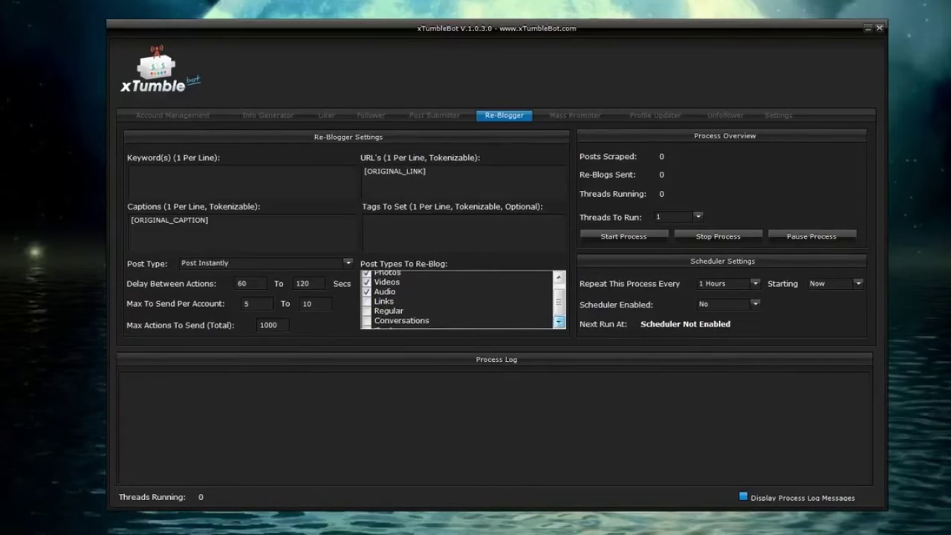
scroll(460, 299, up, 1)
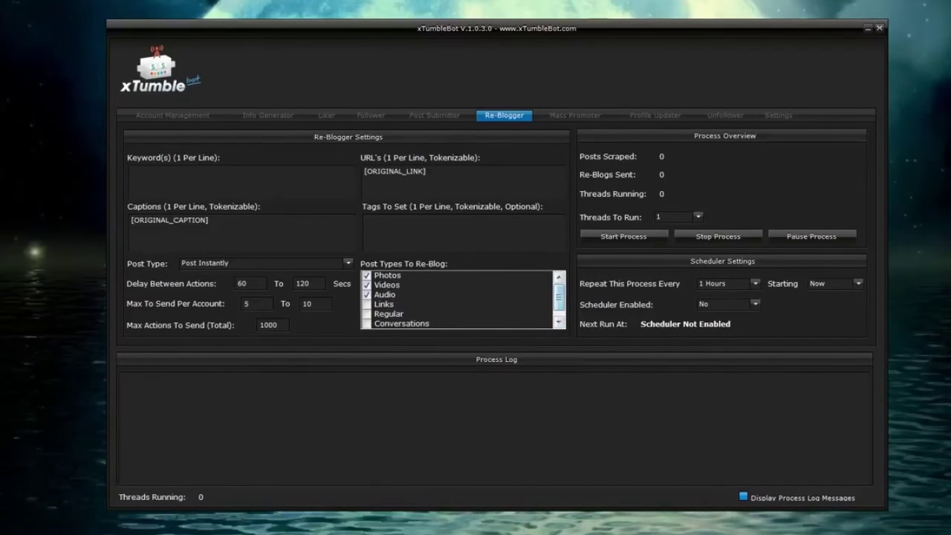
- Review the Mass Promoter's promotion modes, leaving Mass Follow Mode, then go to Profile Updater
key(ctrl+Tab)
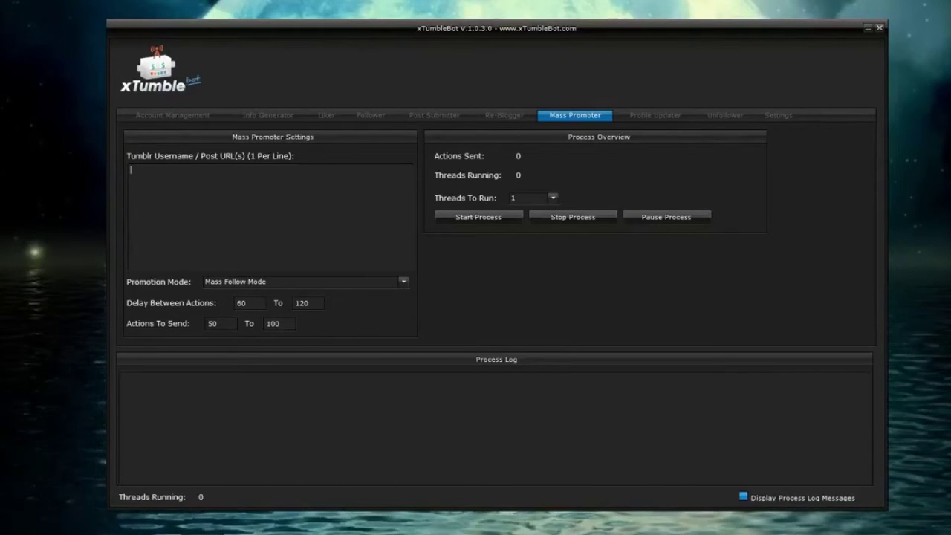
click(403, 282)
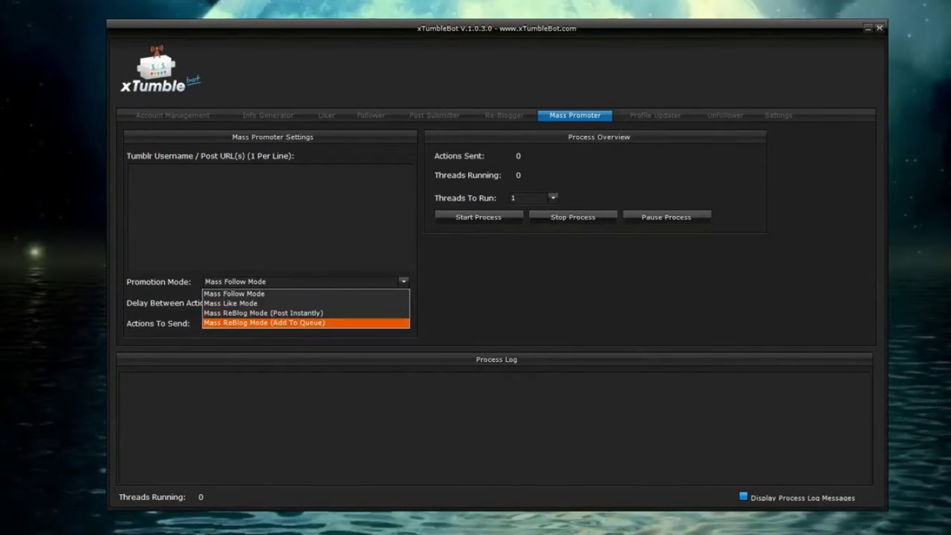
key(Escape)
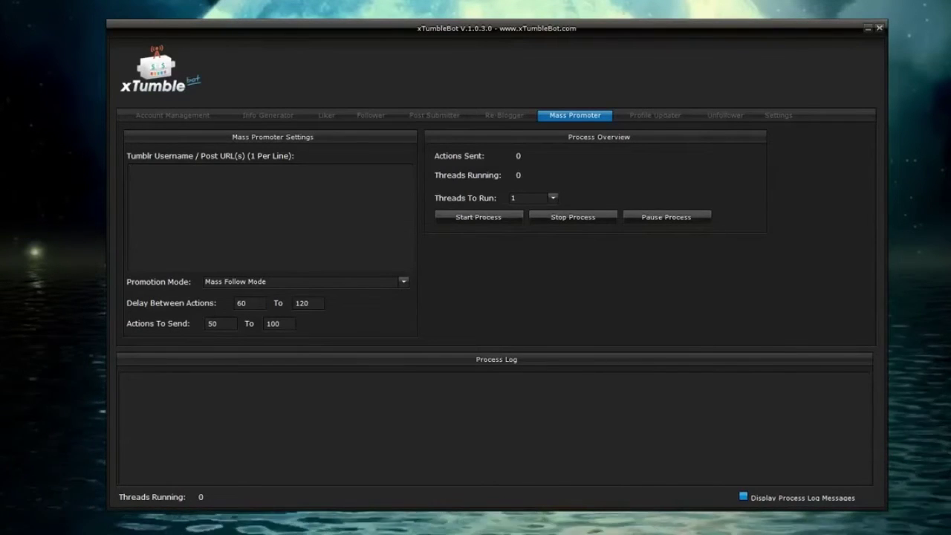
key(ctrl+Tab)
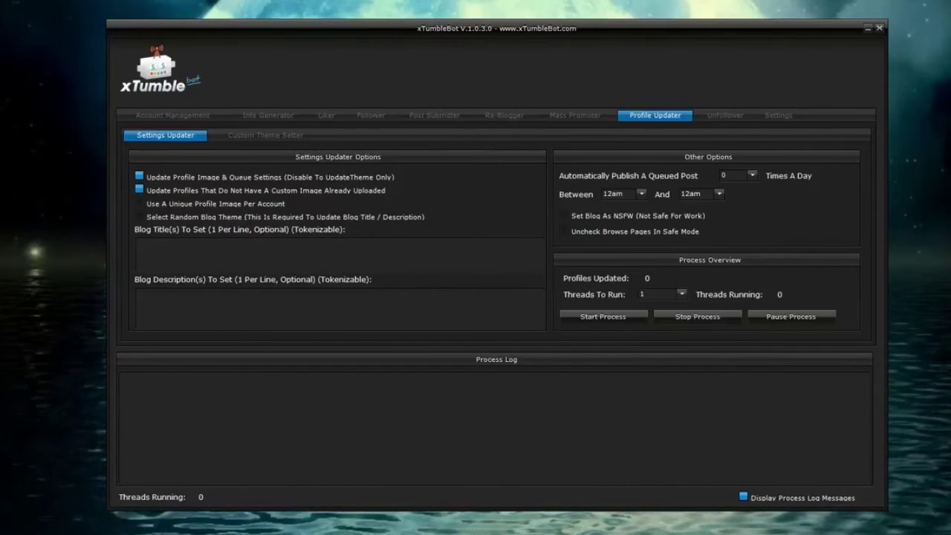
- Enter the blog title '{Hey|Hello} this is myblog' in the Profile Updater
key(Tab)
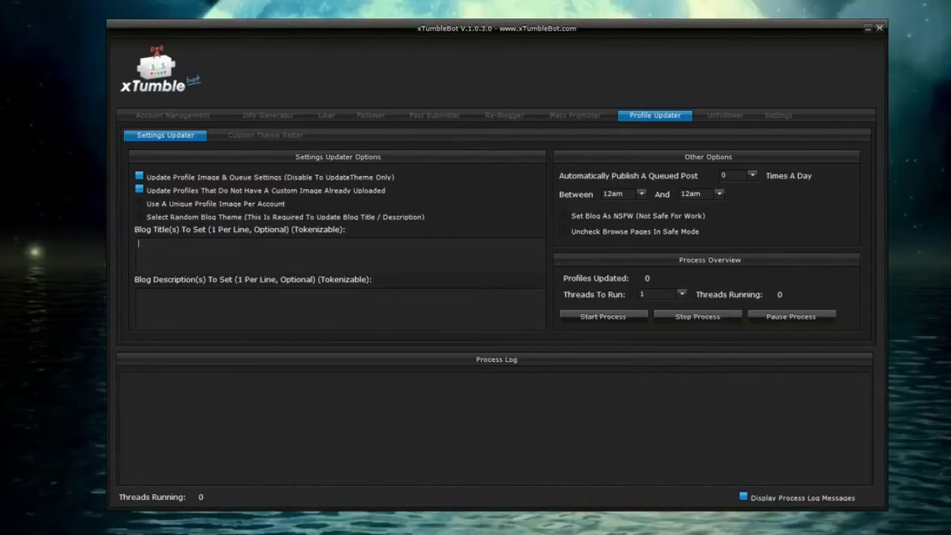
text({He)
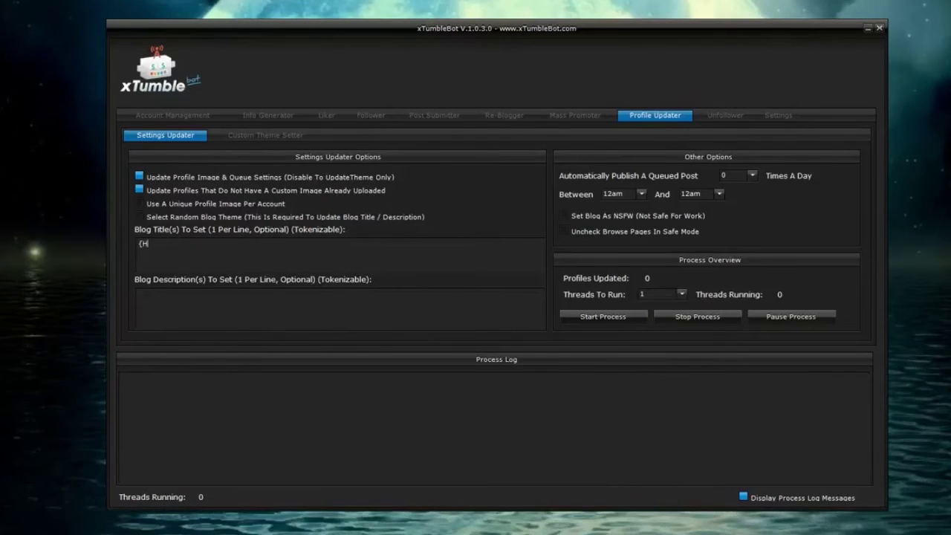
text(y|Hello)
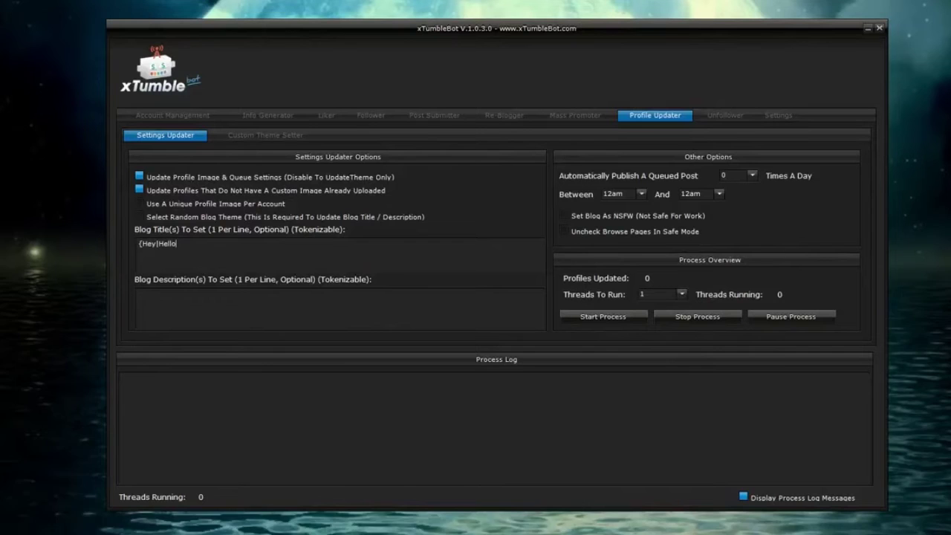
text(} this is mybl)
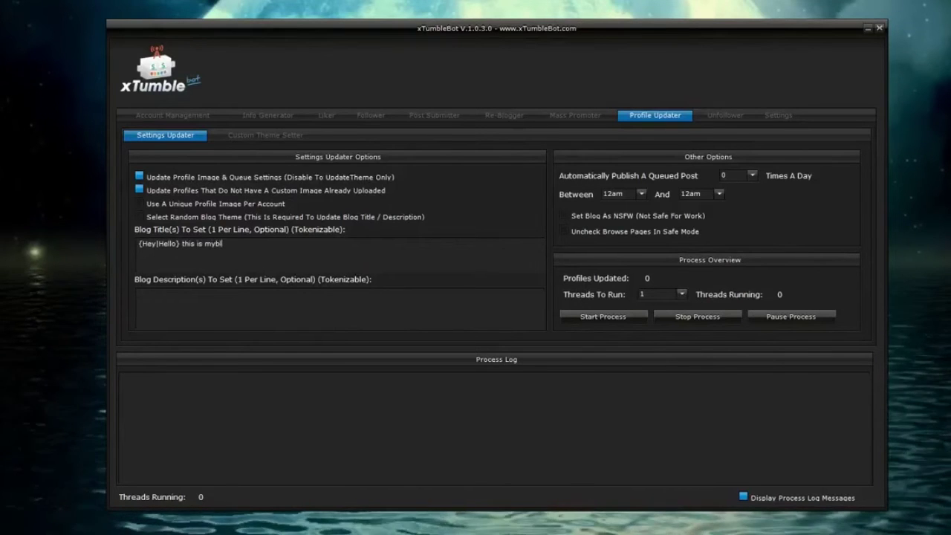
text(og)
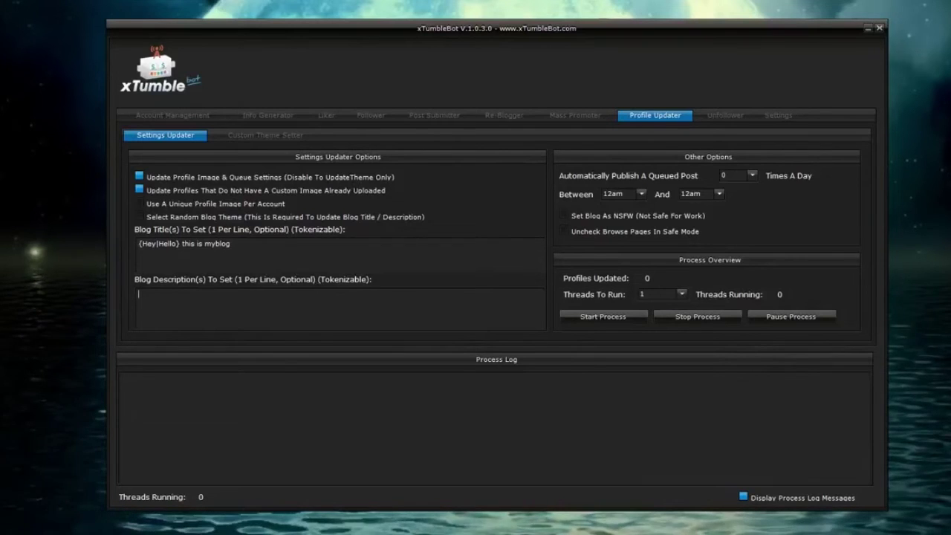
key(ctrl+Tab)
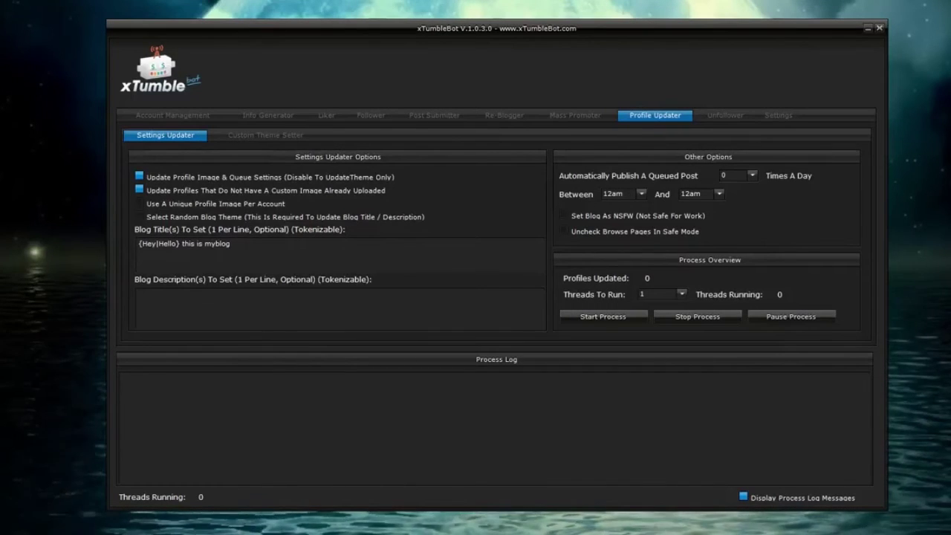
click(563, 215)
click(564, 230)
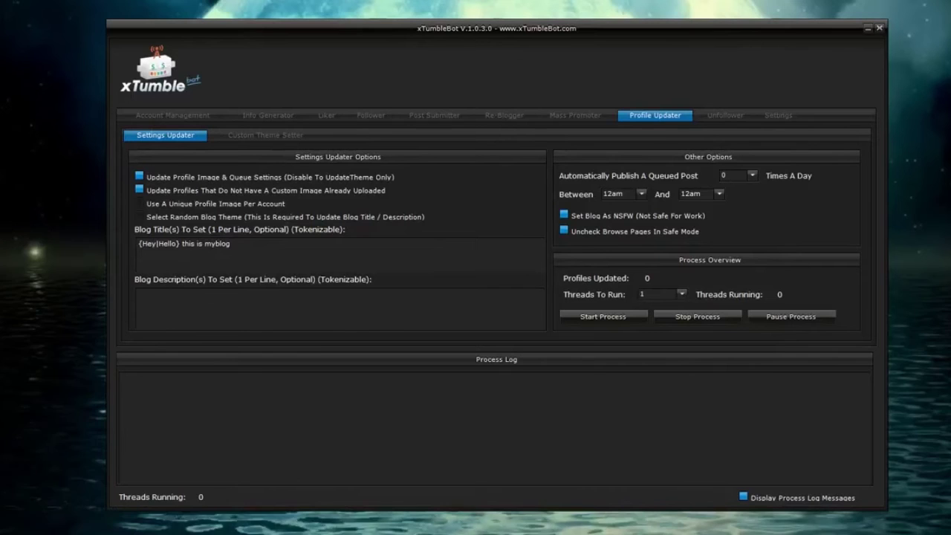
click(563, 230)
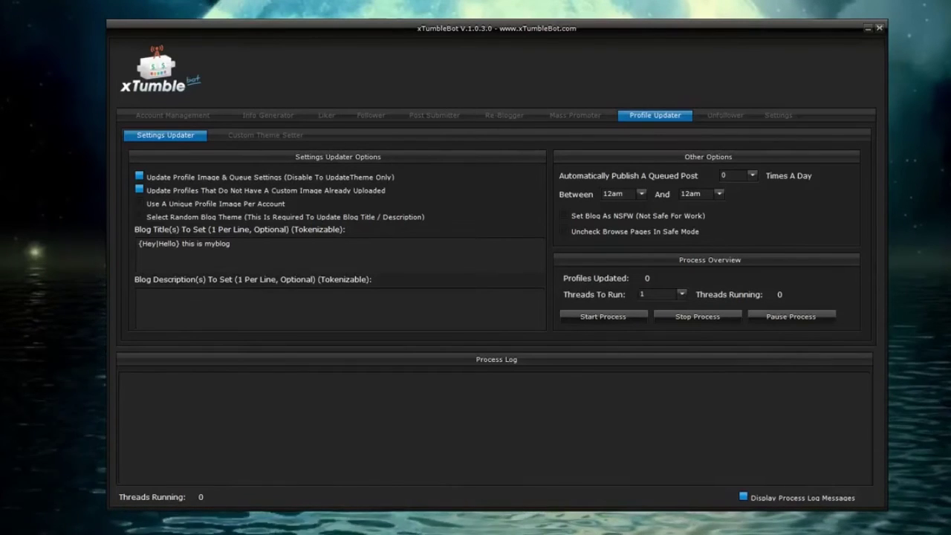
- Enable Unfollow ALL Users Of Each Account on the Unfollower tab, then go to Settings
click(725, 115)
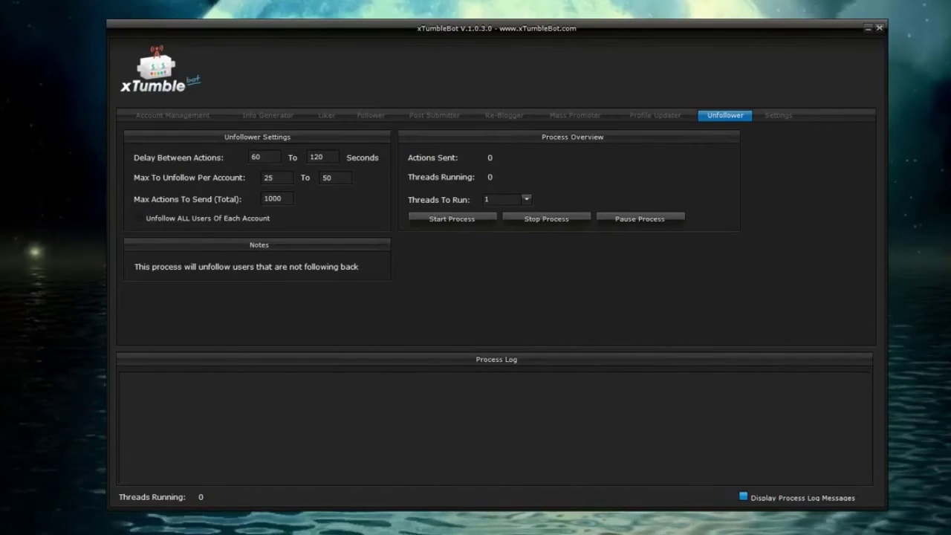
click(138, 217)
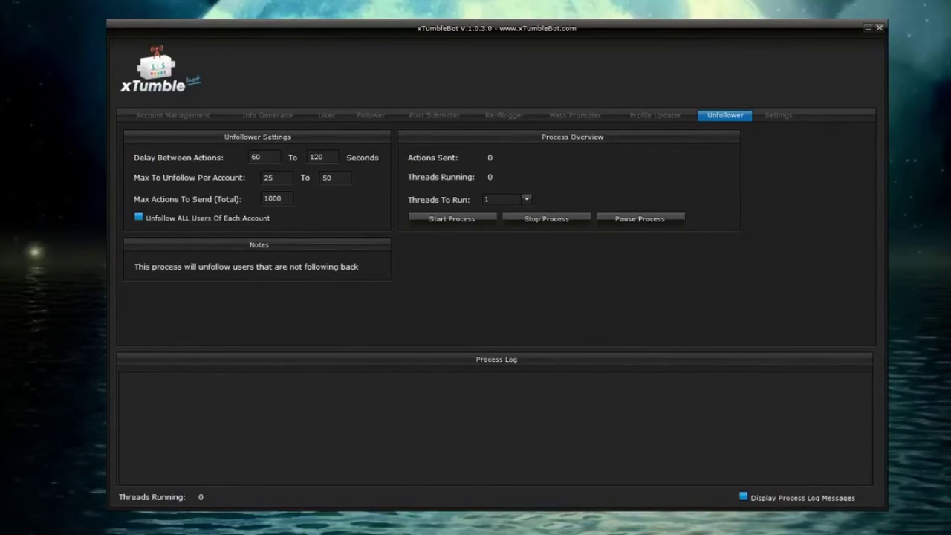
click(777, 115)
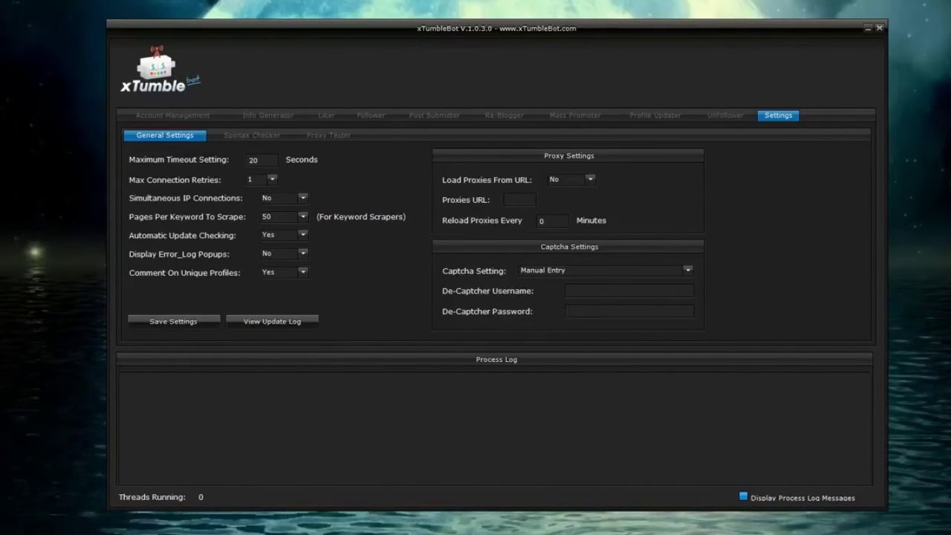
- Leave captcha handling on Manual Entry and move to the Spintax Checker
click(687, 270)
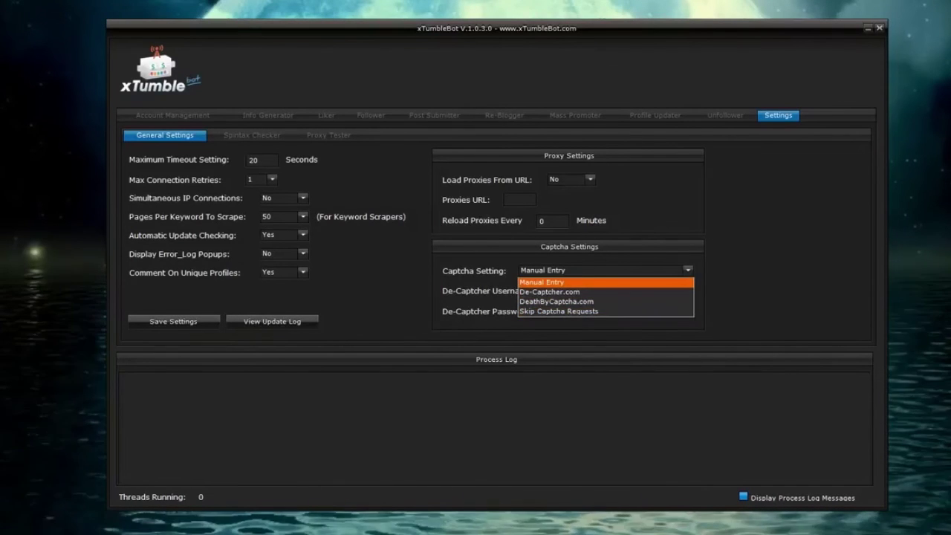
key(Return)
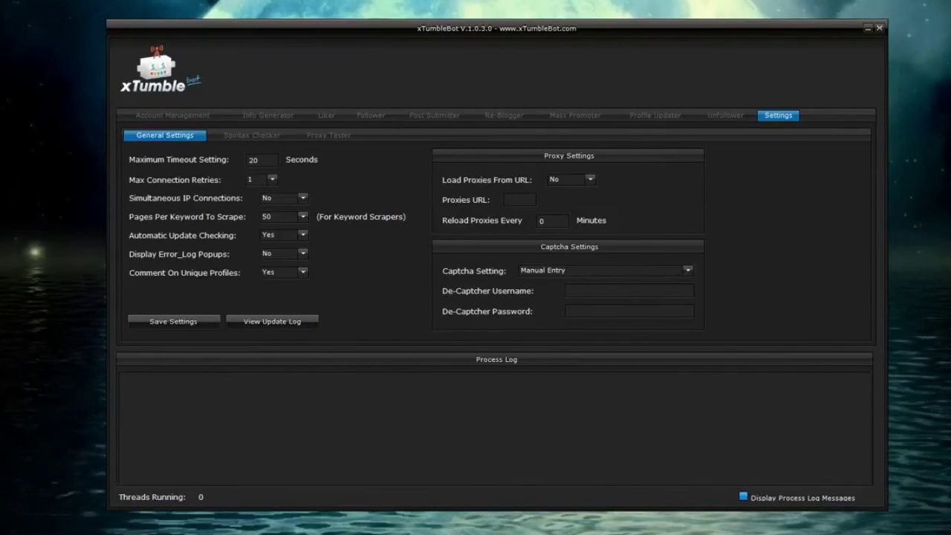
key(ctrl+Tab)
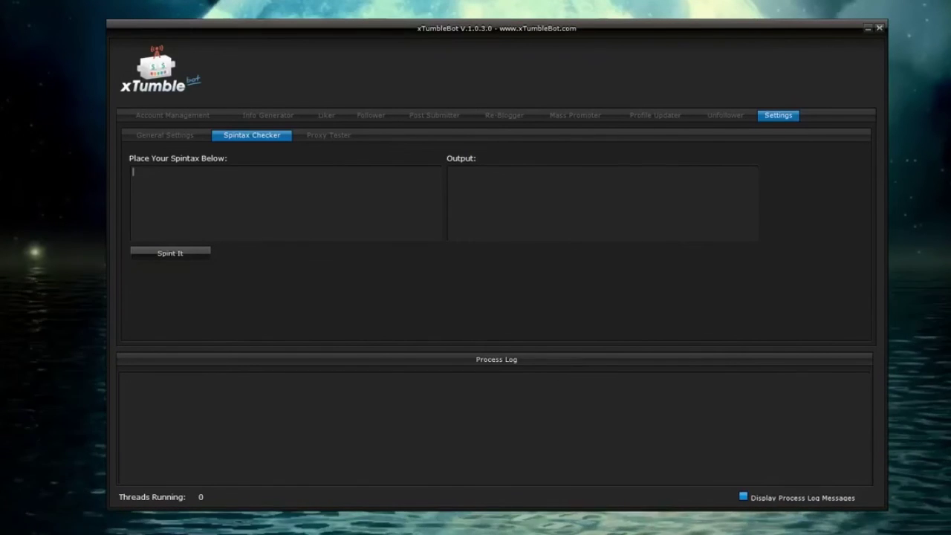
- Switch to the Proxy Tester sub-tab
key(ctrl+Tab)
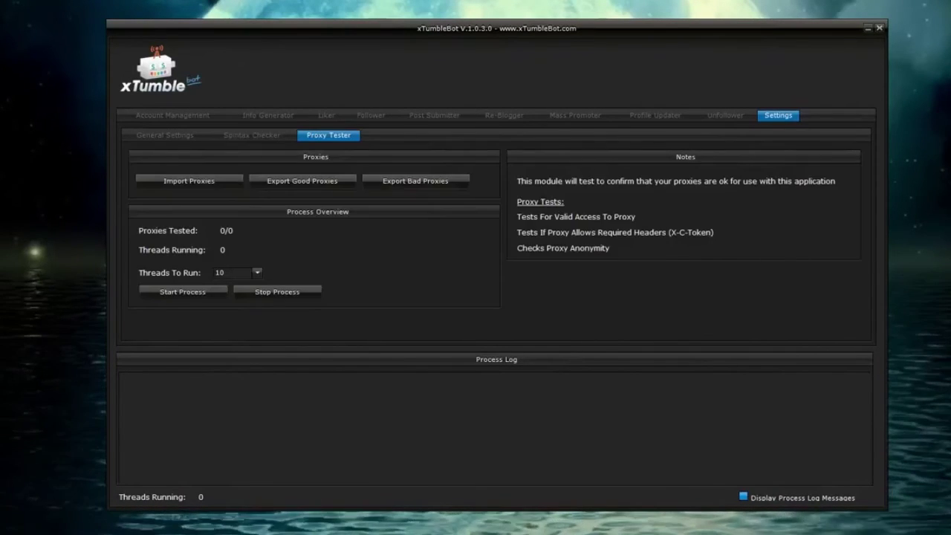